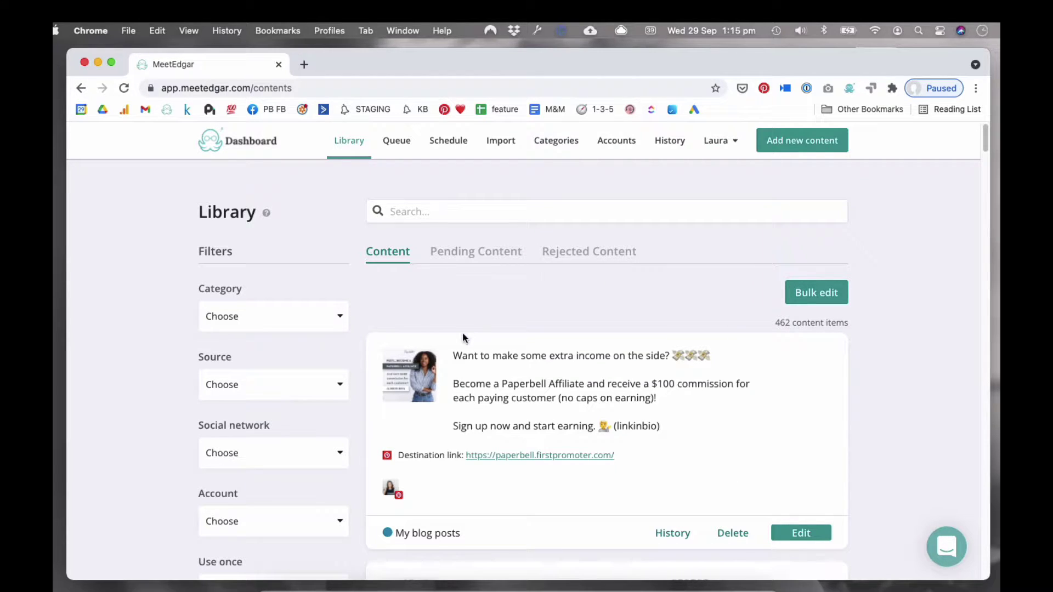
Step: Examine the saved posts in the content library and the category options available for filtering them
{"action": "scroll", "coordinate": [460, 334], "scroll_direction": "down", "scroll_amount": 3}
{"action": "scroll", "coordinate": [455, 333], "scroll_direction": "up", "scroll_amount": 3}
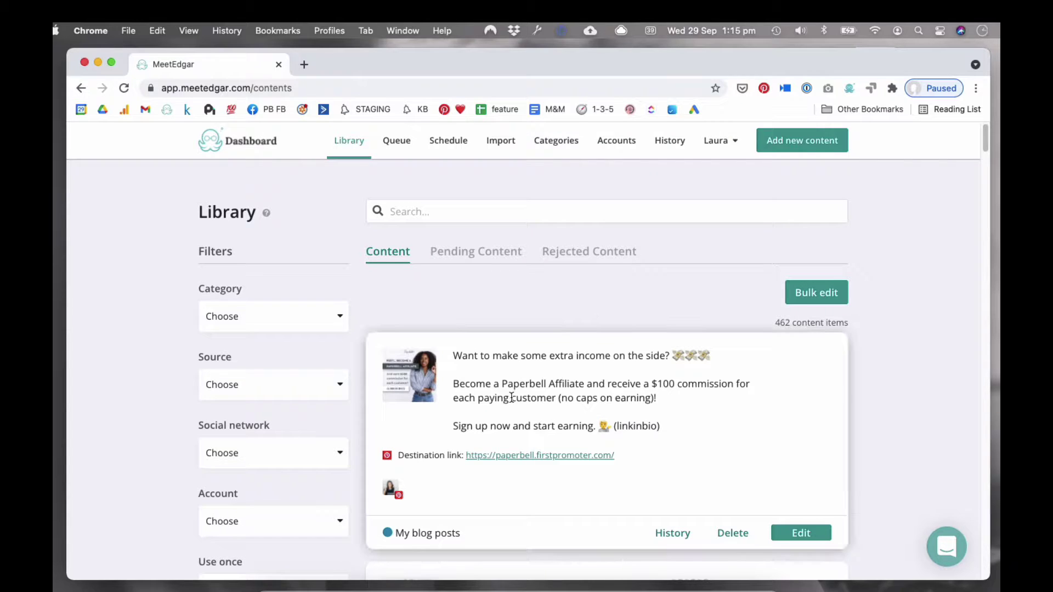
{"action": "scroll", "coordinate": [525, 369], "scroll_direction": "down", "scroll_amount": 1}
{"action": "scroll", "coordinate": [525, 370], "scroll_direction": "down", "scroll_amount": 5}
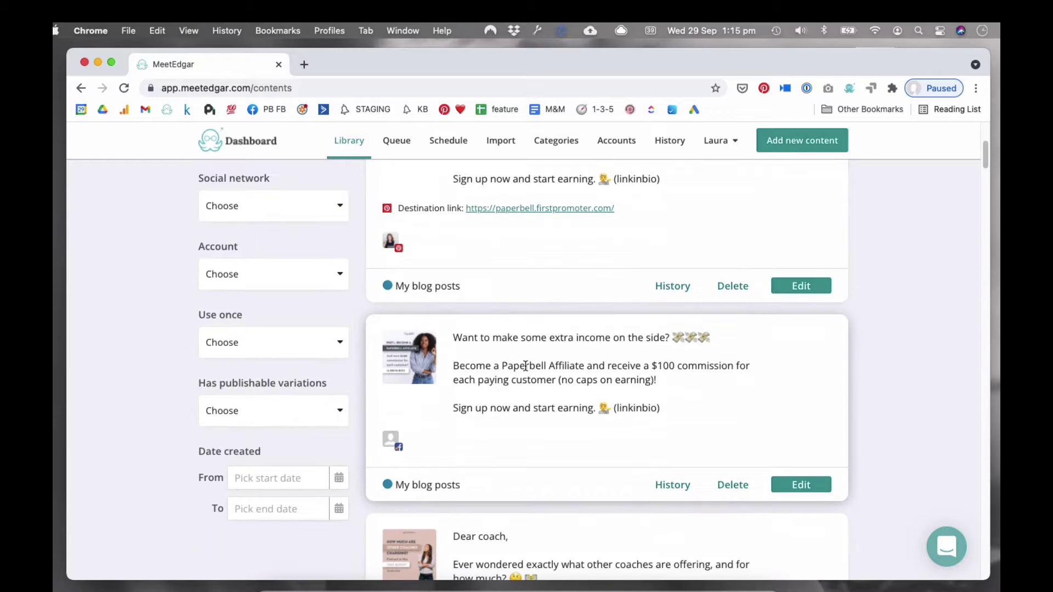
{"action": "scroll", "coordinate": [495, 378], "scroll_direction": "up", "scroll_amount": 3}
{"action": "scroll", "coordinate": [494, 378], "scroll_direction": "up", "scroll_amount": 3}
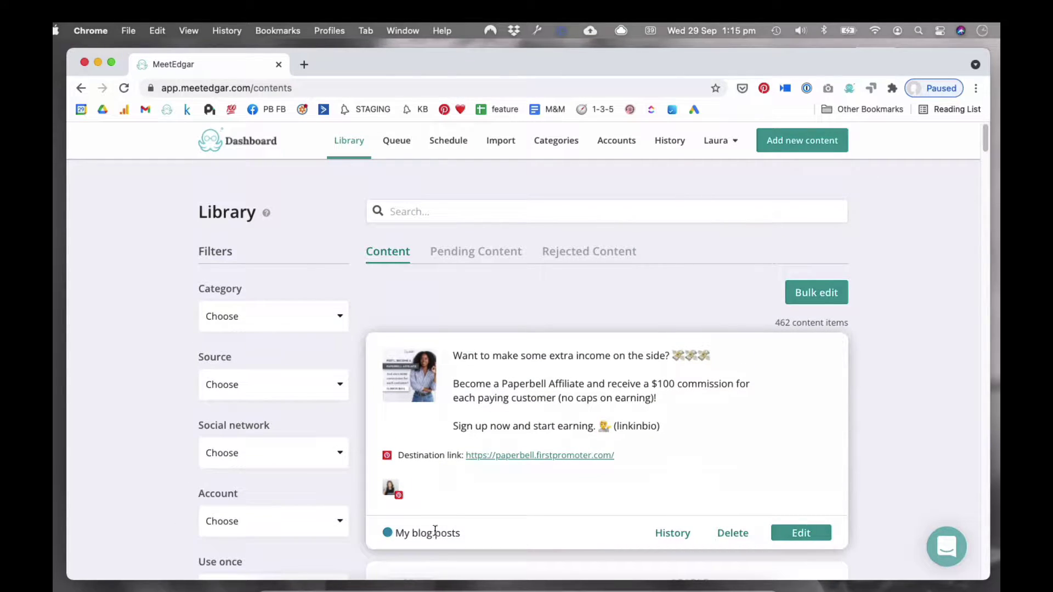
{"action": "left_click", "coordinate": [251, 317]}
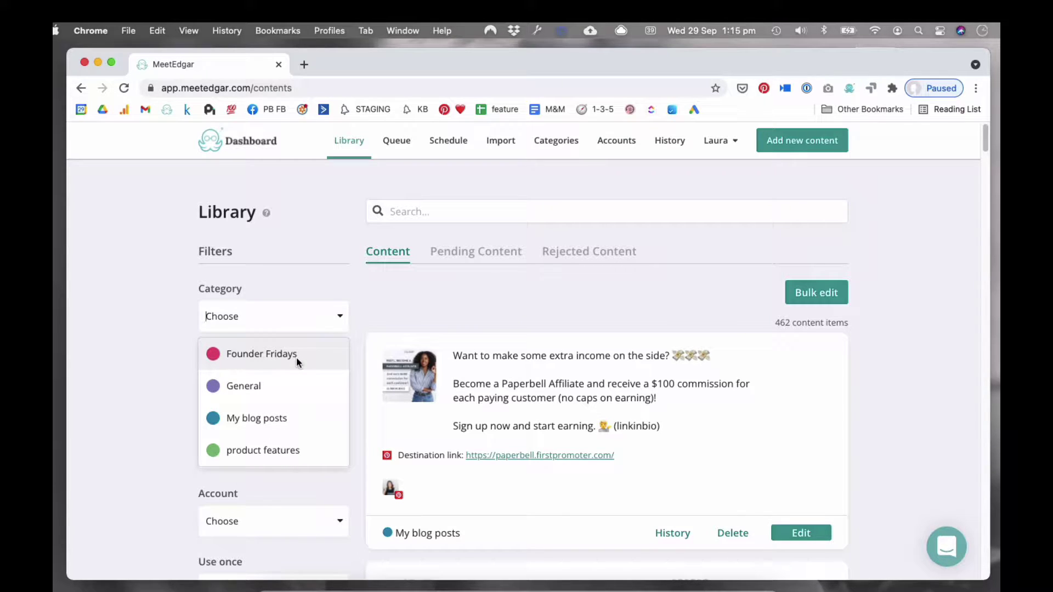
{"action": "left_click", "coordinate": [574, 287]}
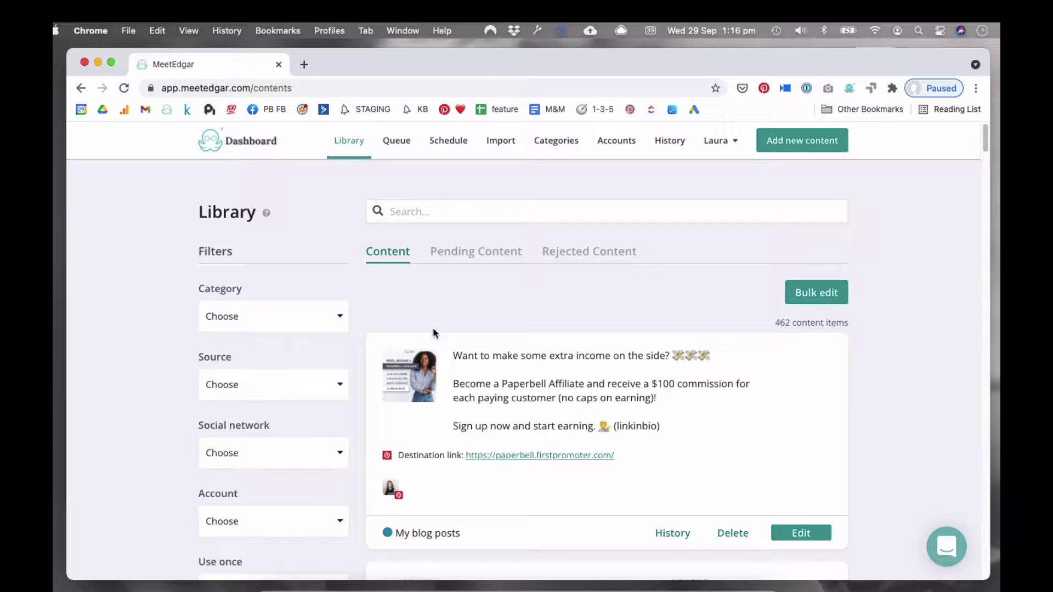
{"action": "scroll", "coordinate": [540, 389], "scroll_direction": "down", "scroll_amount": 5}
{"action": "scroll", "coordinate": [542, 389], "scroll_direction": "up", "scroll_amount": 5}
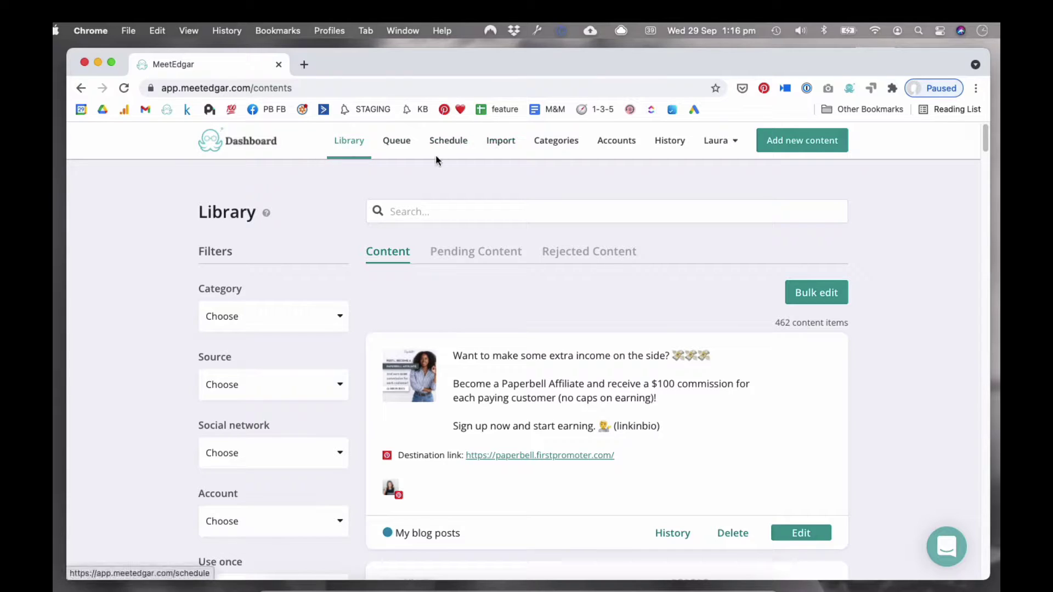
Step: Open the posting schedule and review the weekly grid of recurring automations from morning to night
{"action": "left_click", "coordinate": [449, 143]}
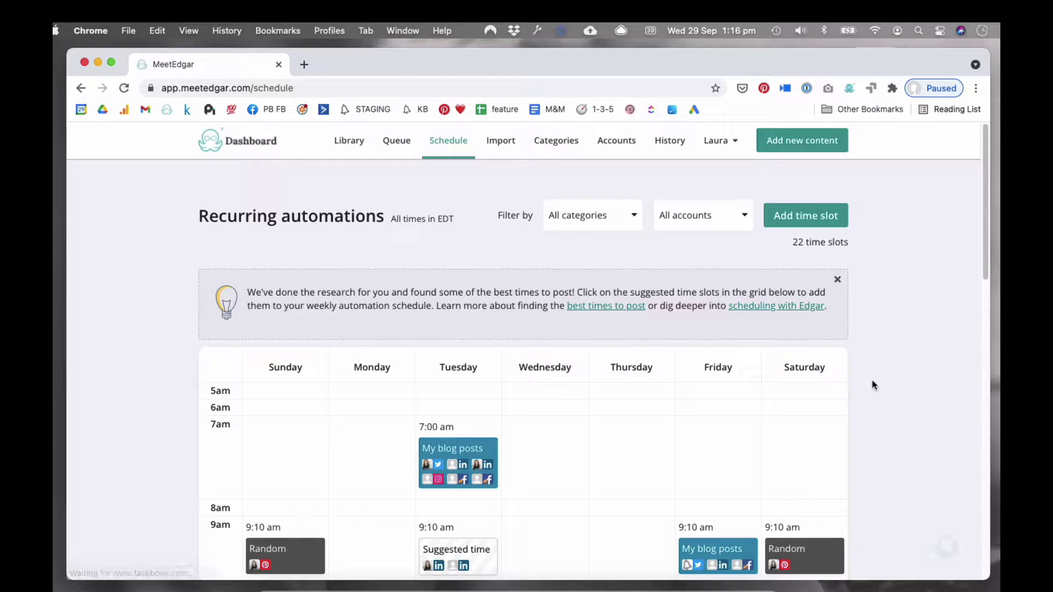
{"action": "scroll", "coordinate": [543, 468], "scroll_direction": "down", "scroll_amount": 5}
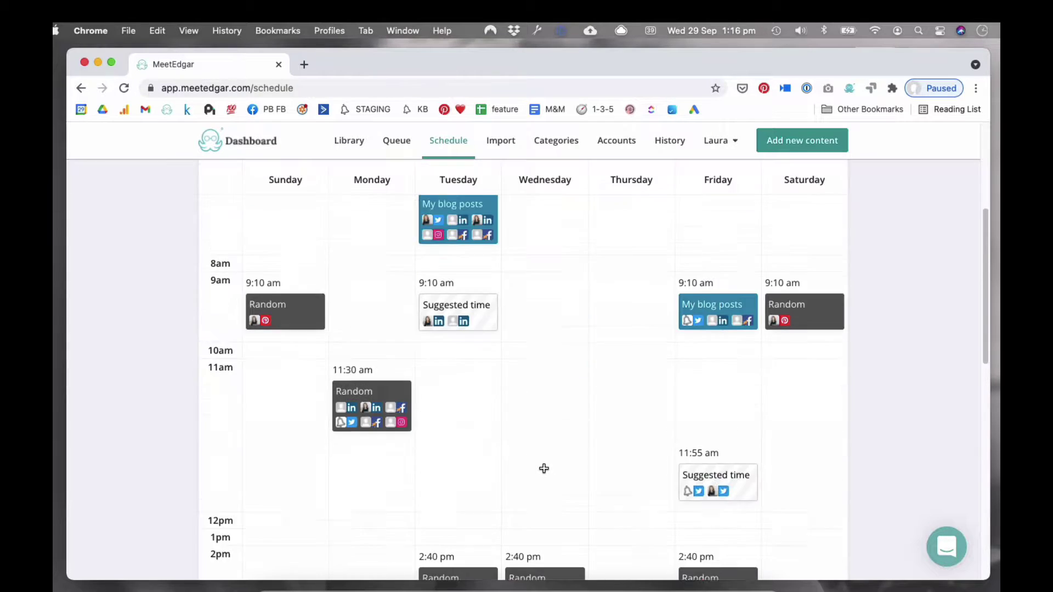
{"action": "scroll", "coordinate": [680, 466], "scroll_direction": "down", "scroll_amount": 5}
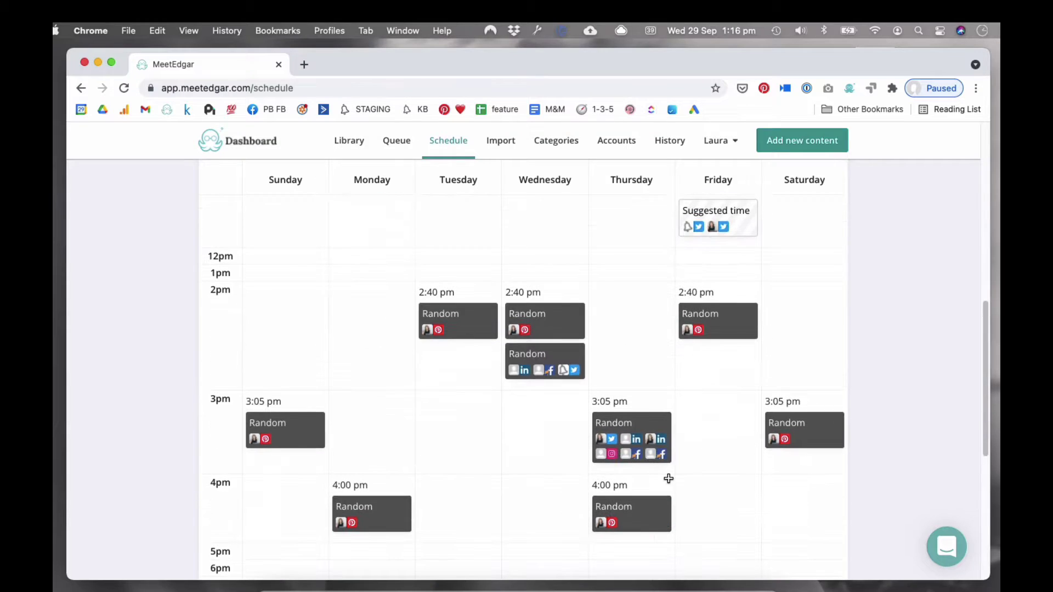
{"action": "scroll", "coordinate": [664, 477], "scroll_direction": "down", "scroll_amount": 7}
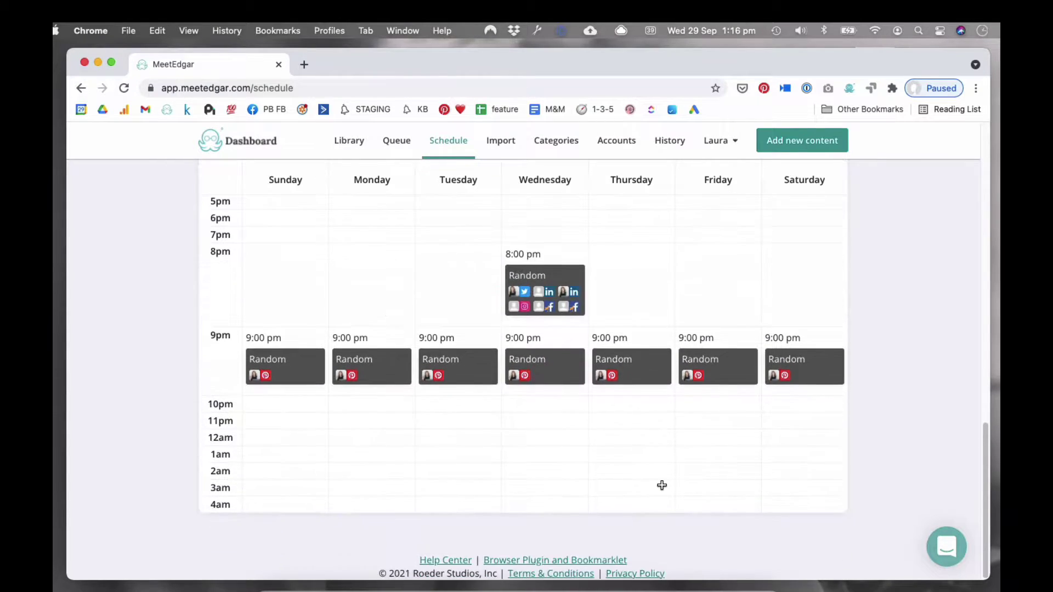
{"action": "scroll", "coordinate": [661, 484], "scroll_direction": "up", "scroll_amount": 15}
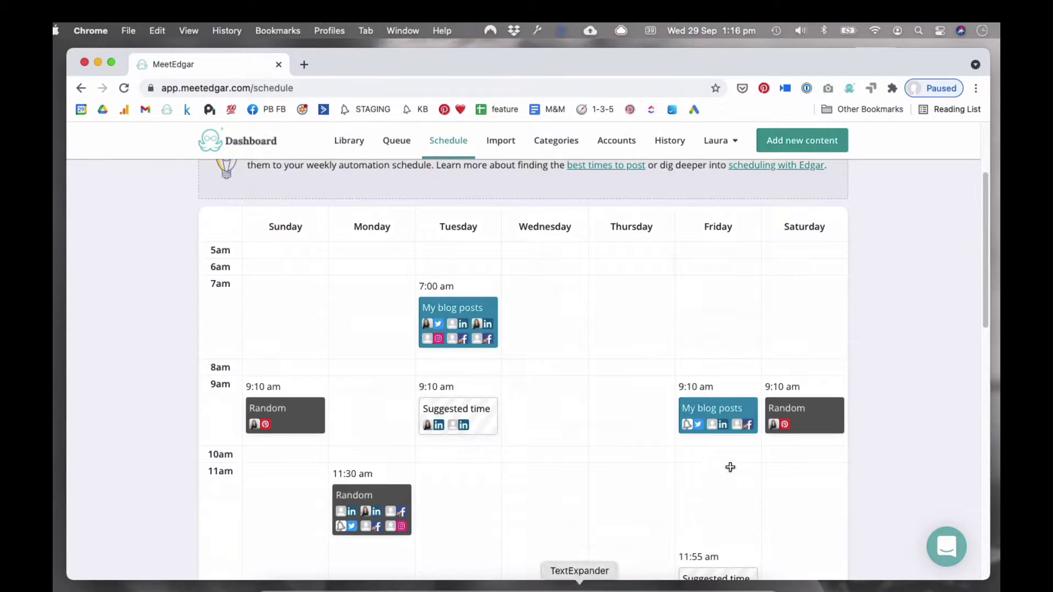
{"action": "scroll", "coordinate": [691, 475], "scroll_direction": "up", "scroll_amount": 3}
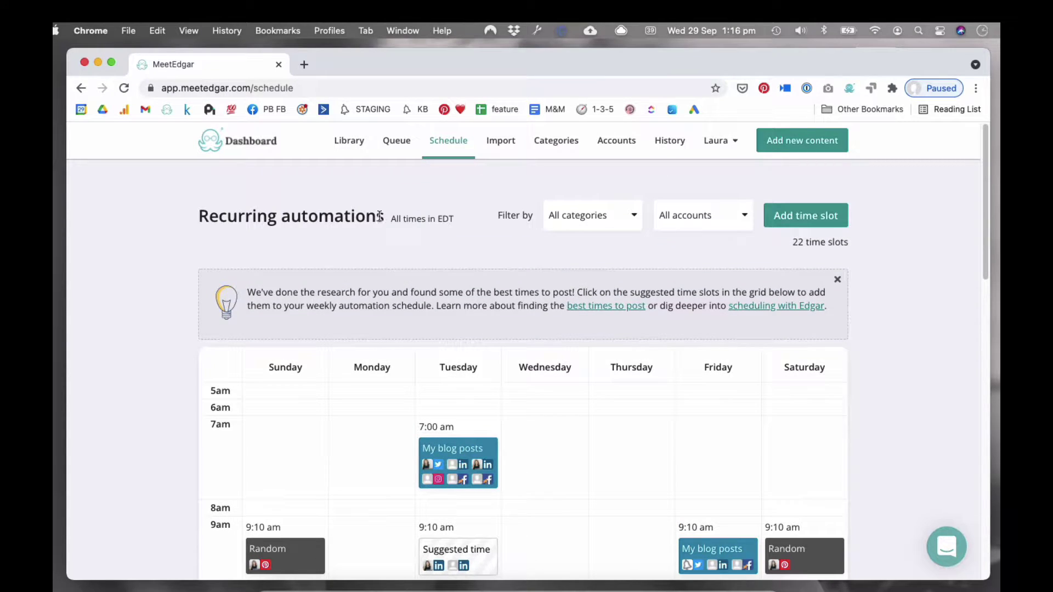
{"action": "left_click_drag", "start_coordinate": [201, 217], "coordinate": [391, 221]}
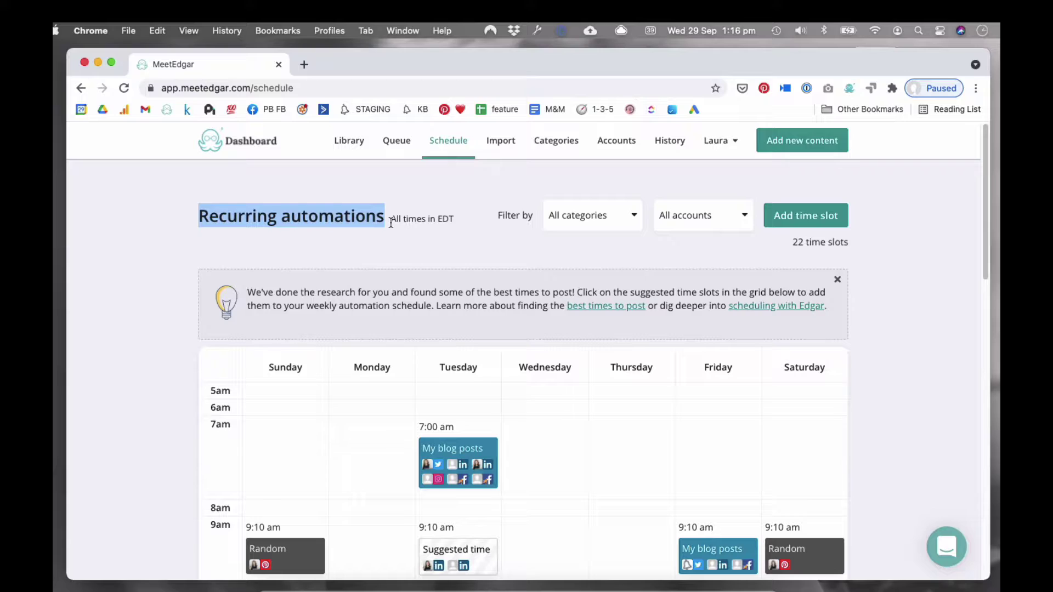
{"action": "left_click", "coordinate": [337, 221]}
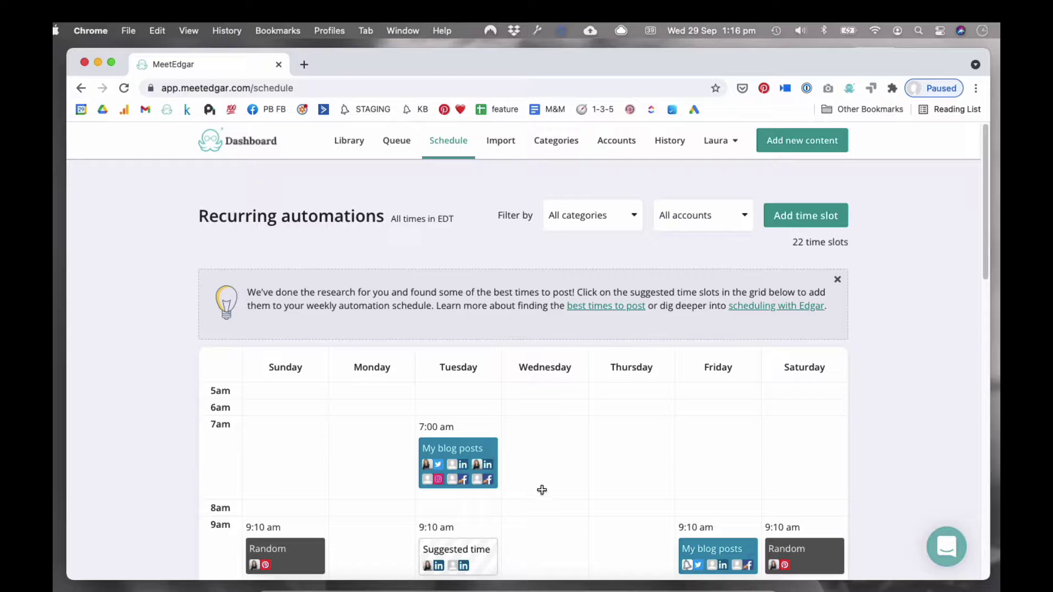
Step: Examine the suggested times, the accounts on Tuesday's 7:00 am My blog posts slot, and the Random slots across the week
{"action": "scroll", "coordinate": [543, 489], "scroll_direction": "down", "scroll_amount": 3}
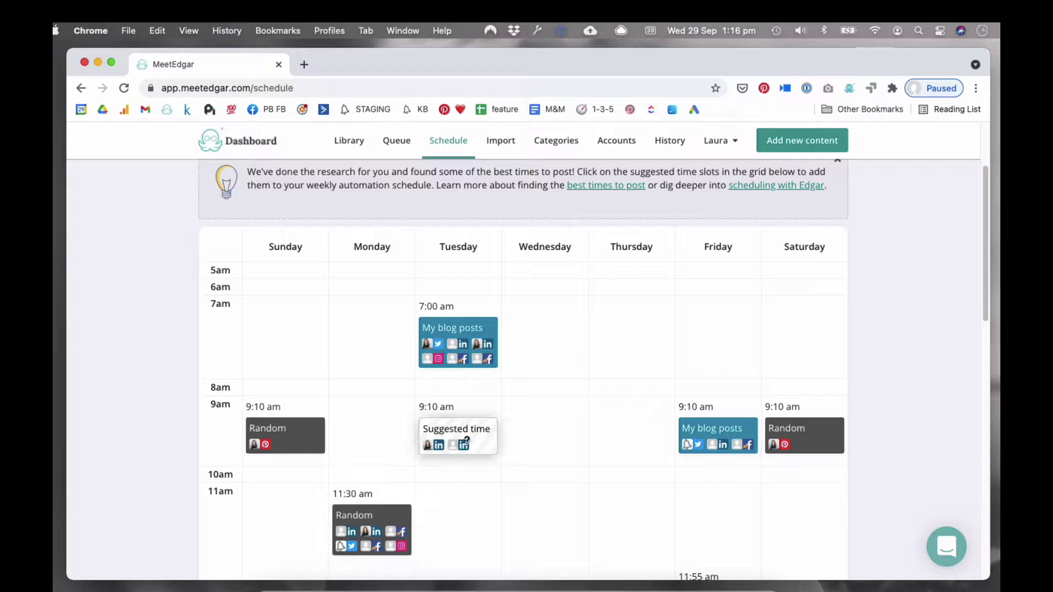
{"action": "scroll", "coordinate": [488, 431], "scroll_direction": "up", "scroll_amount": 3}
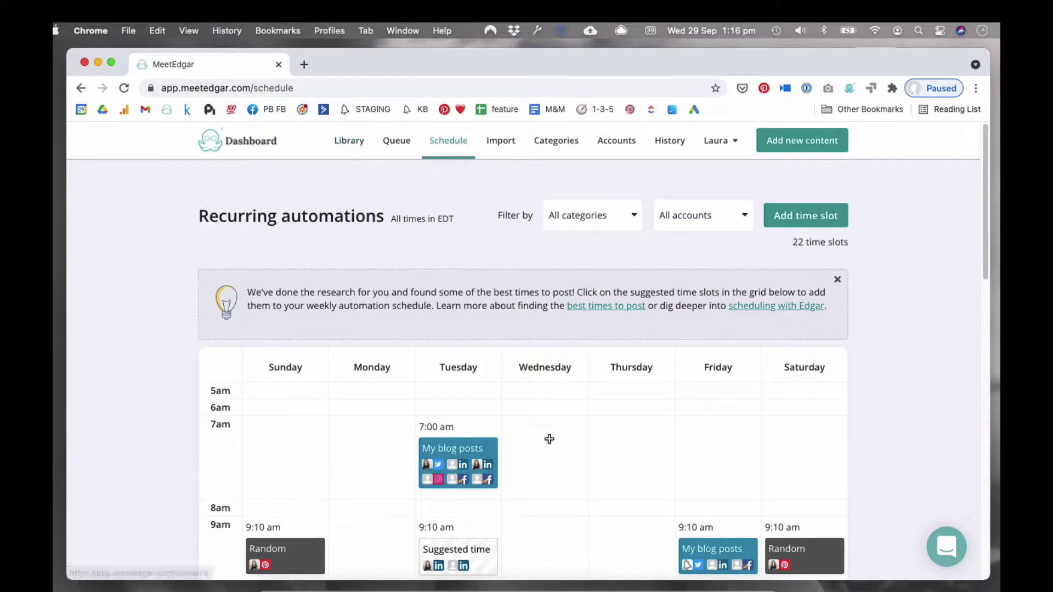
{"action": "scroll", "coordinate": [547, 437], "scroll_direction": "down", "scroll_amount": 1}
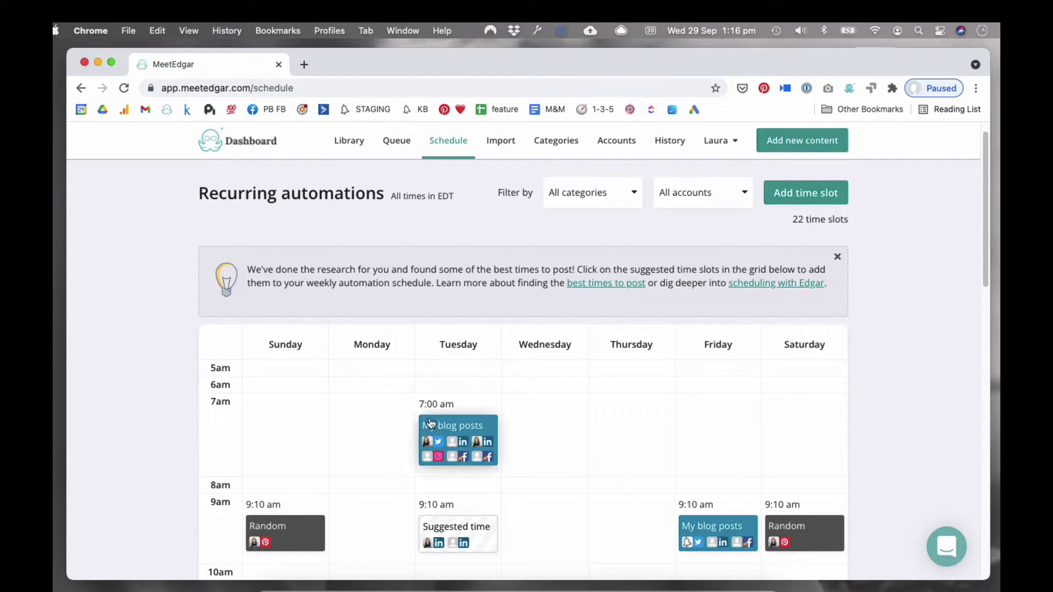
{"action": "scroll", "coordinate": [445, 429], "scroll_direction": "up", "scroll_amount": 1}
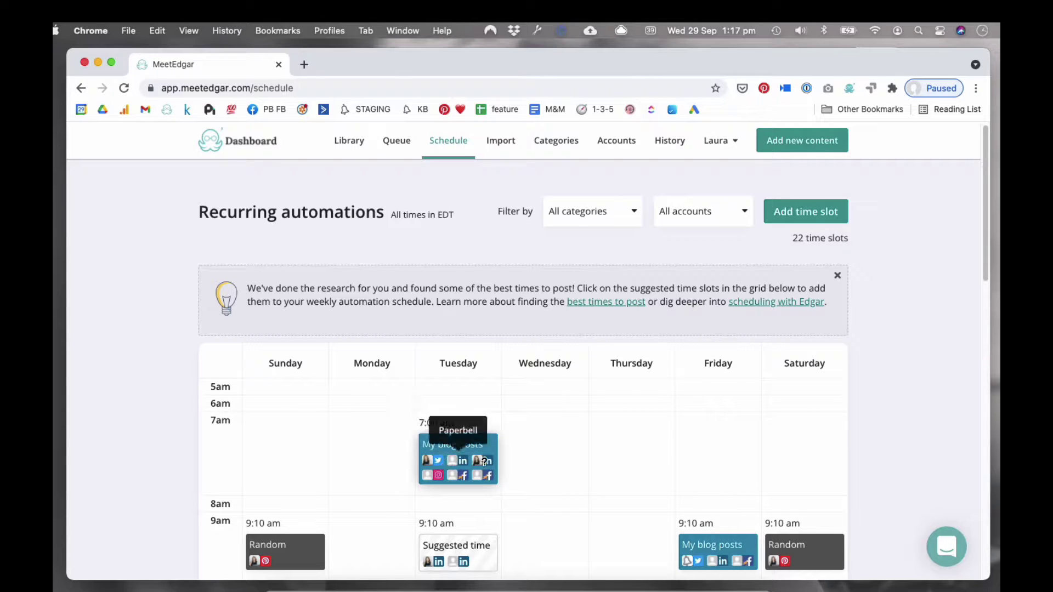
{"action": "scroll", "coordinate": [529, 478], "scroll_direction": "down", "scroll_amount": 1}
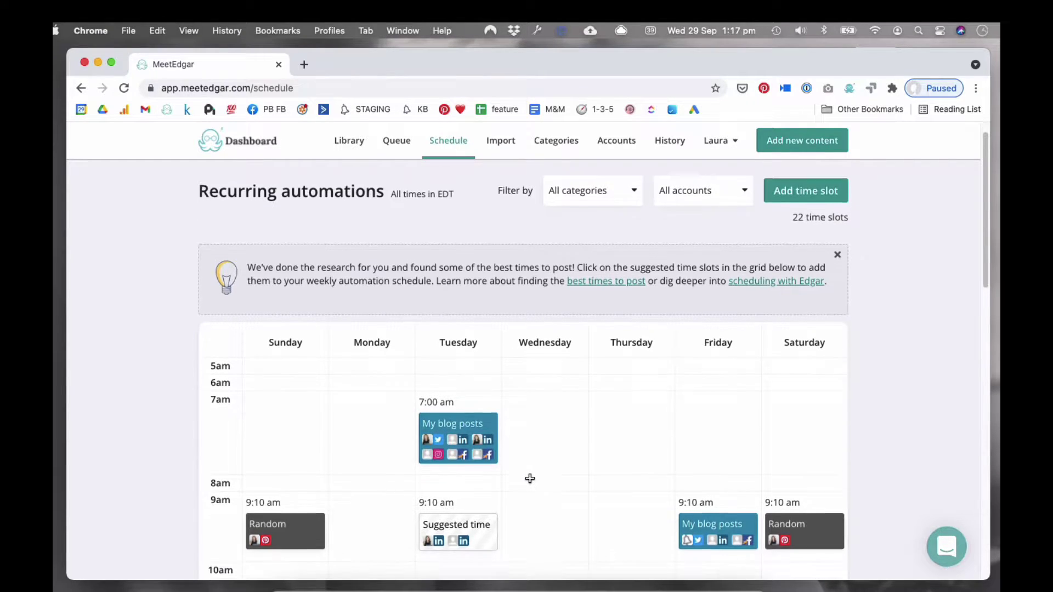
{"action": "scroll", "coordinate": [530, 479], "scroll_direction": "down", "scroll_amount": 5}
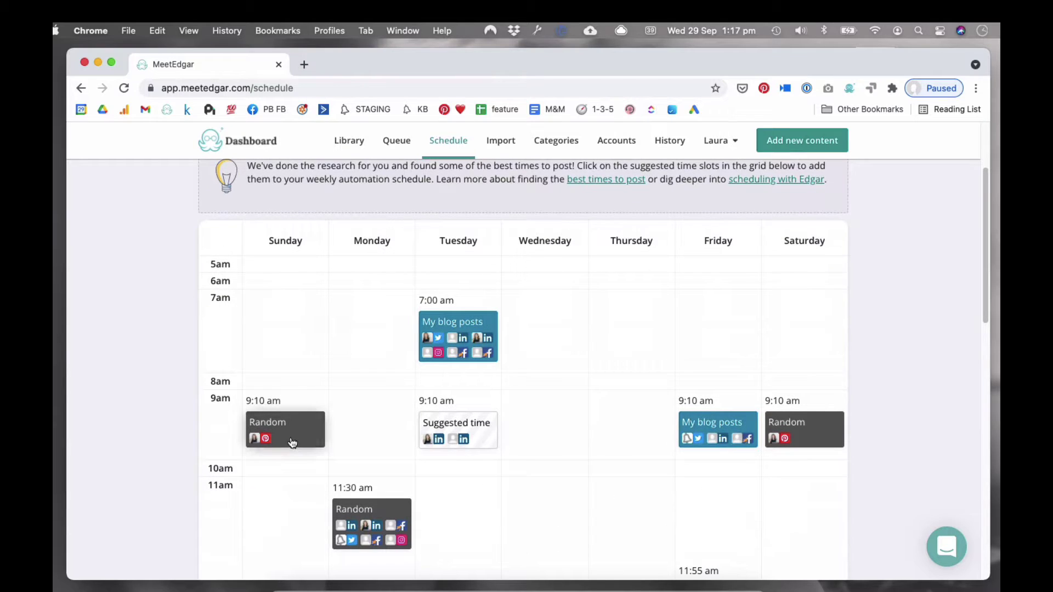
{"action": "scroll", "coordinate": [448, 467], "scroll_direction": "down", "scroll_amount": 20}
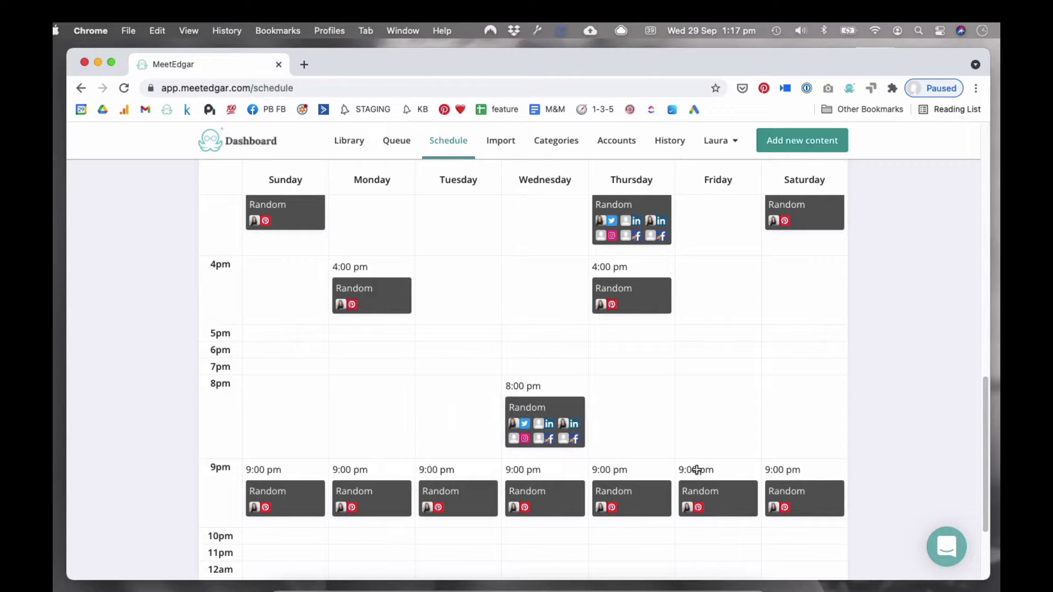
{"action": "scroll", "coordinate": [697, 468], "scroll_direction": "up", "scroll_amount": 10}
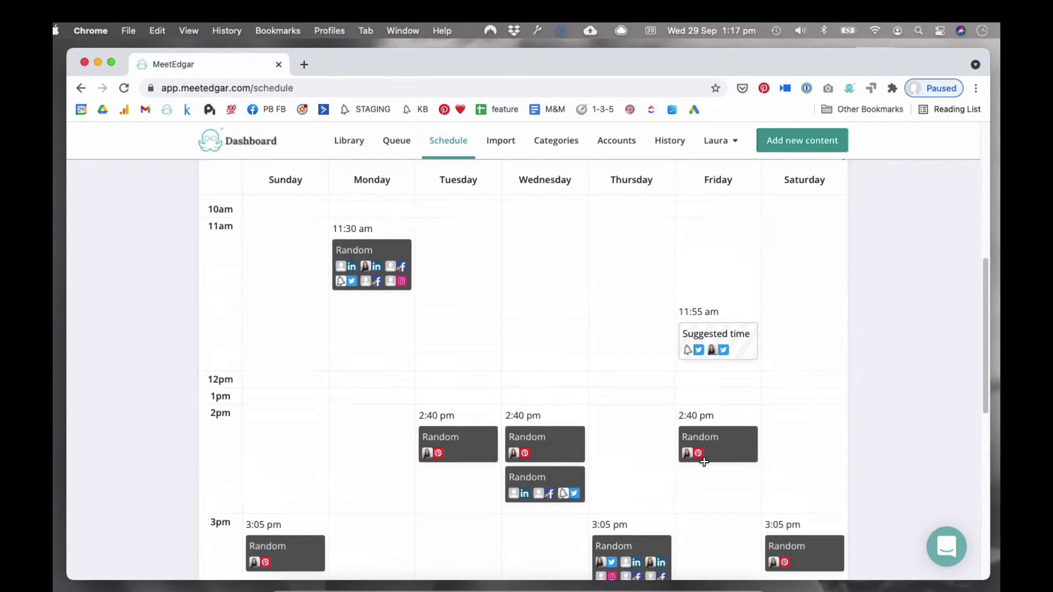
{"action": "scroll", "coordinate": [604, 357], "scroll_direction": "up", "scroll_amount": 3}
{"action": "scroll", "coordinate": [582, 414], "scroll_direction": "up", "scroll_amount": 5}
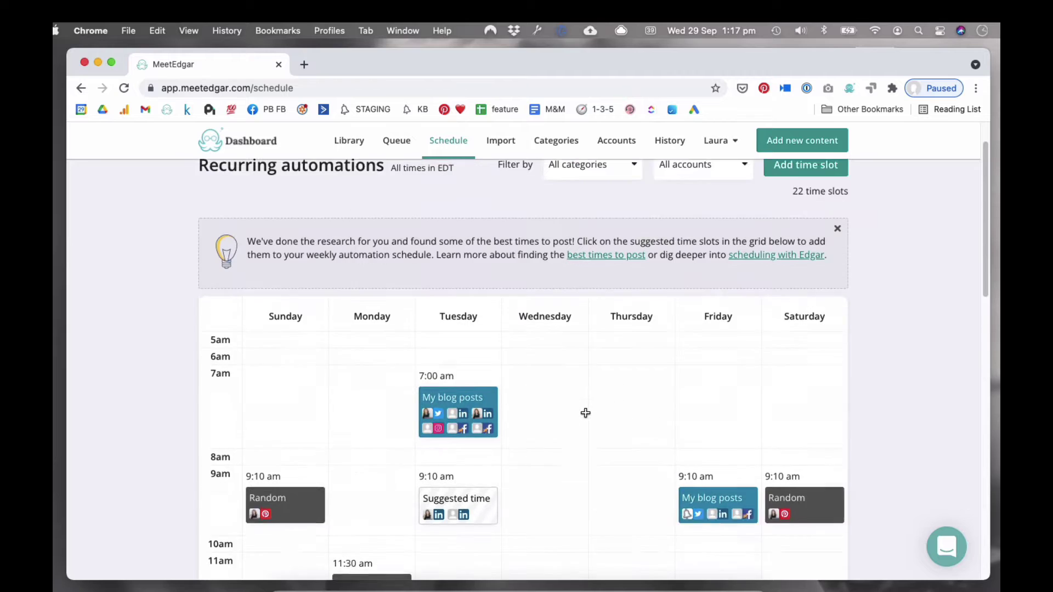
{"action": "scroll", "coordinate": [585, 413], "scroll_direction": "up", "scroll_amount": 1}
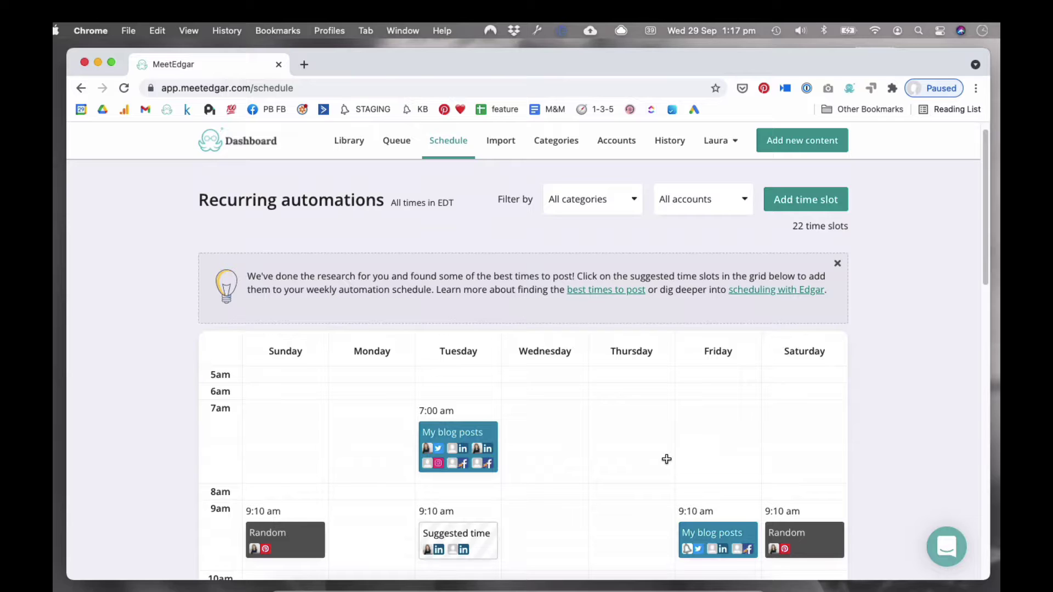
Step: Compare how the category-specific and Random time slots are spread over the days and social accounts in the schedule
{"action": "scroll", "coordinate": [655, 469], "scroll_direction": "down", "scroll_amount": 3}
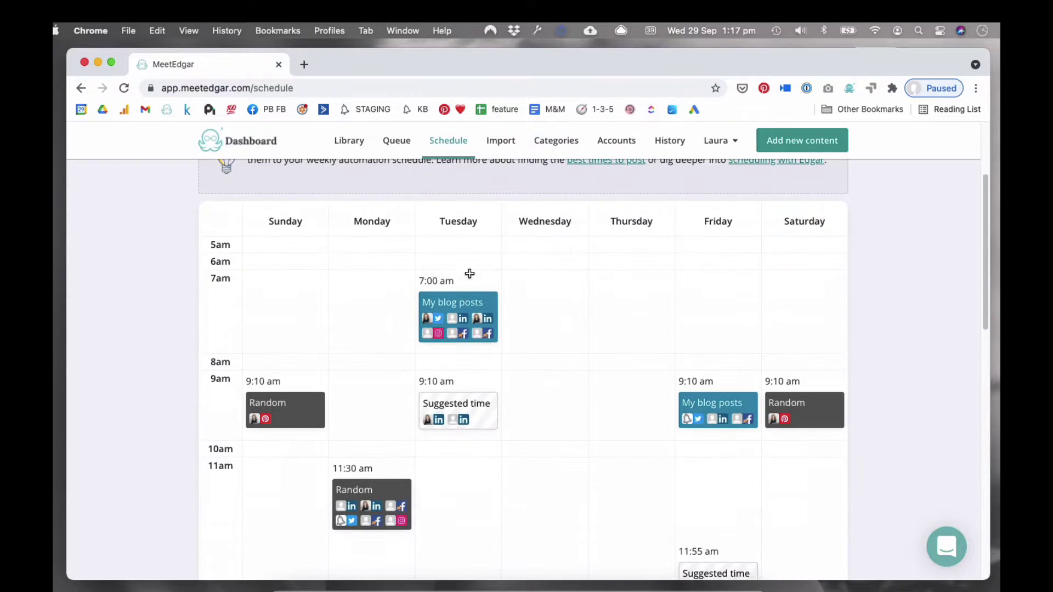
{"action": "scroll", "coordinate": [719, 463], "scroll_direction": "down", "scroll_amount": 5}
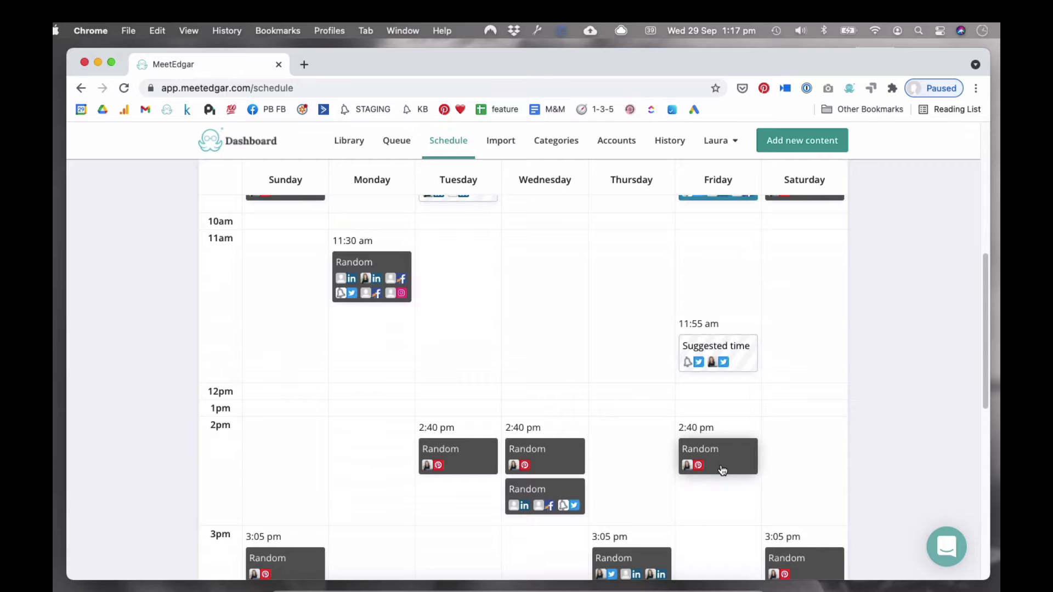
{"action": "scroll", "coordinate": [722, 470], "scroll_direction": "down", "scroll_amount": 3}
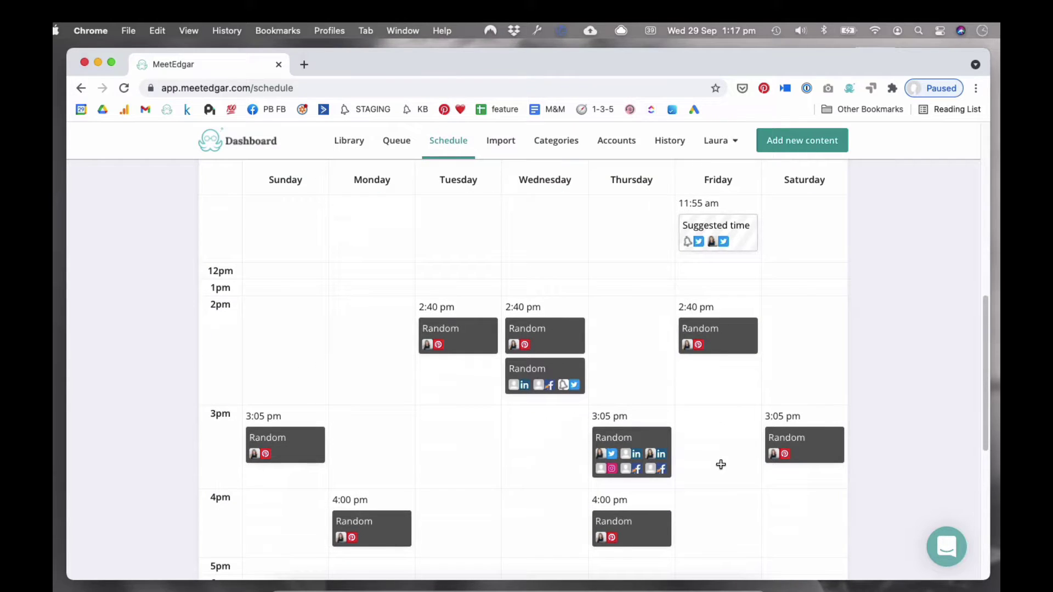
{"action": "scroll", "coordinate": [683, 301], "scroll_direction": "down", "scroll_amount": 3}
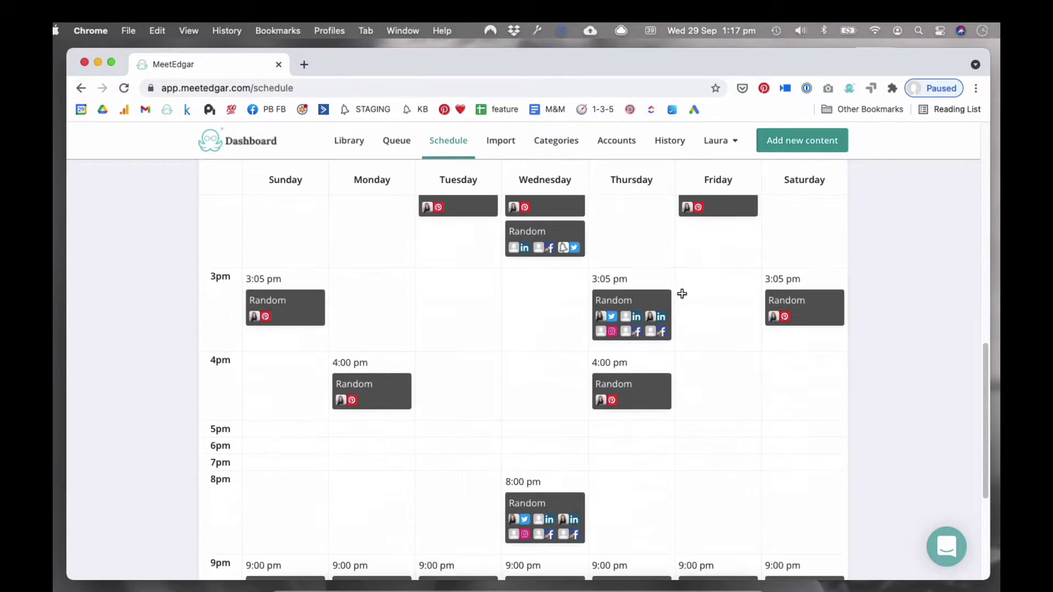
{"action": "scroll", "coordinate": [587, 521], "scroll_direction": "down", "scroll_amount": 3}
{"action": "scroll", "coordinate": [588, 520], "scroll_direction": "up", "scroll_amount": 10}
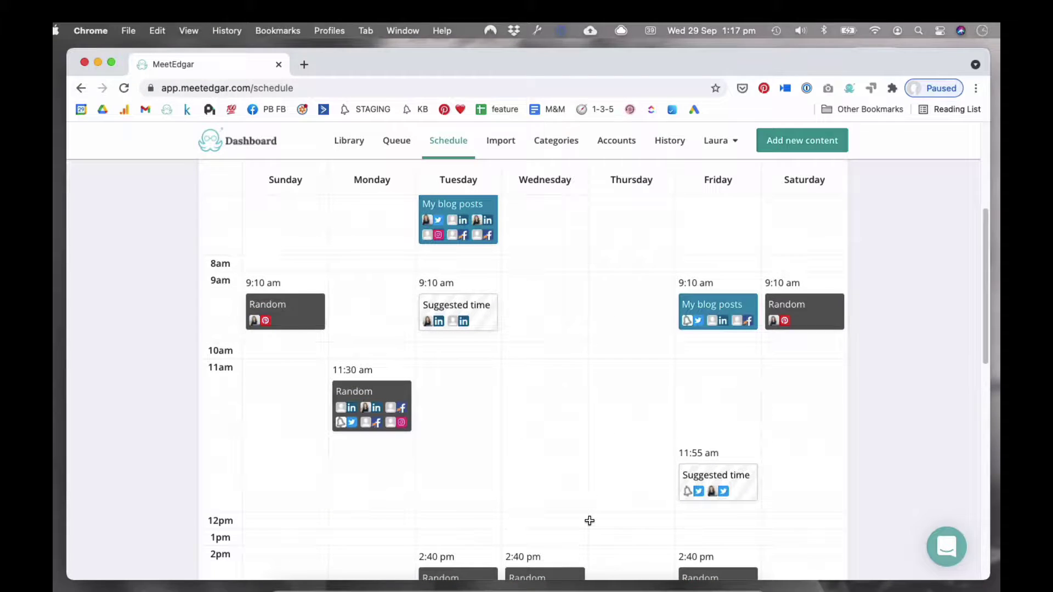
{"action": "scroll", "coordinate": [589, 520], "scroll_direction": "up", "scroll_amount": 3}
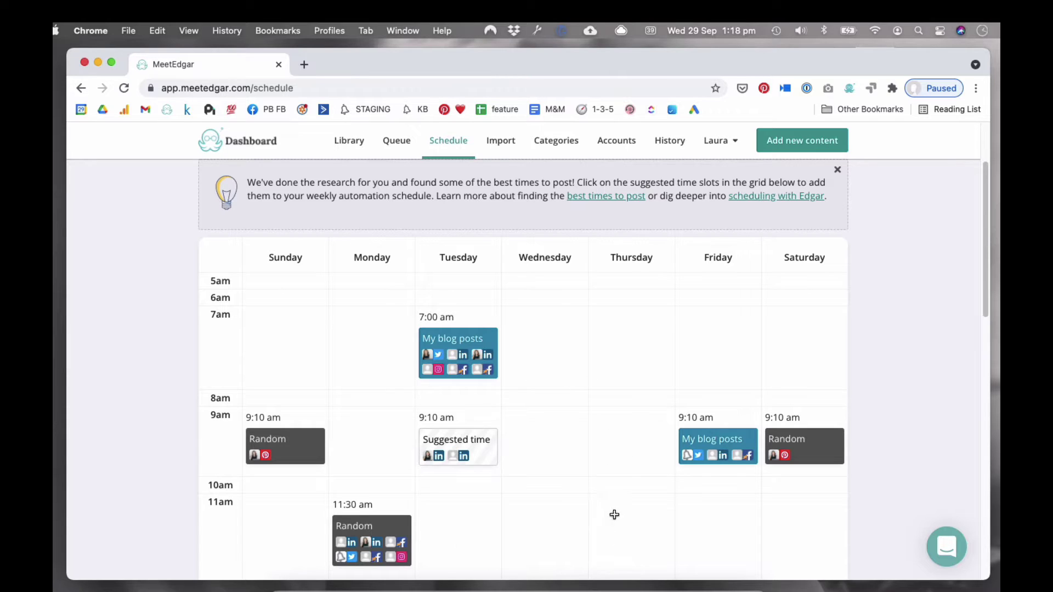
{"action": "scroll", "coordinate": [559, 444], "scroll_direction": "down", "scroll_amount": 5}
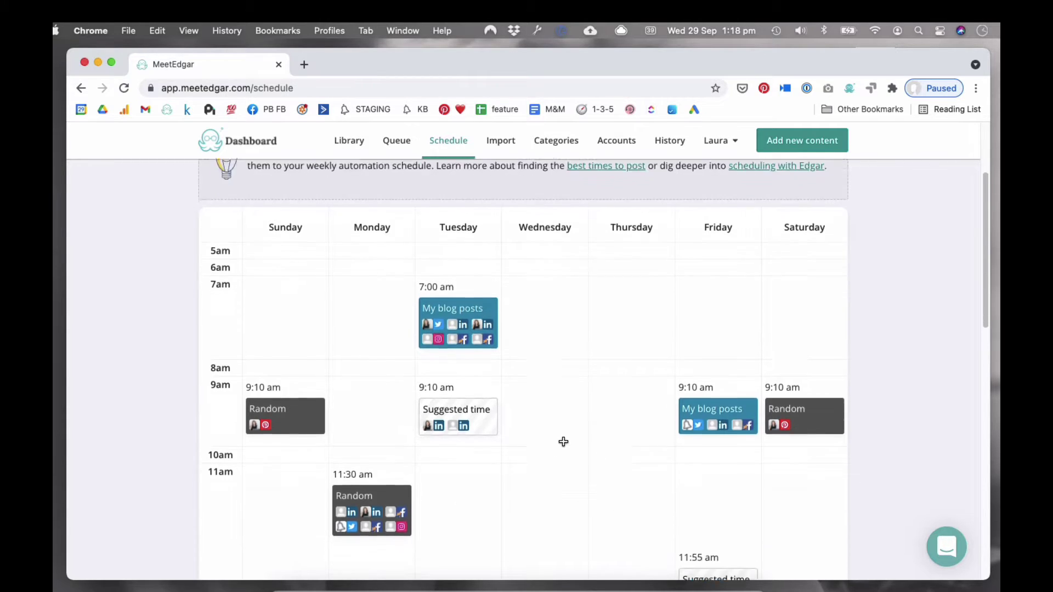
{"action": "scroll", "coordinate": [563, 441], "scroll_direction": "down", "scroll_amount": 3}
{"action": "scroll", "coordinate": [563, 441], "scroll_direction": "up", "scroll_amount": 10}
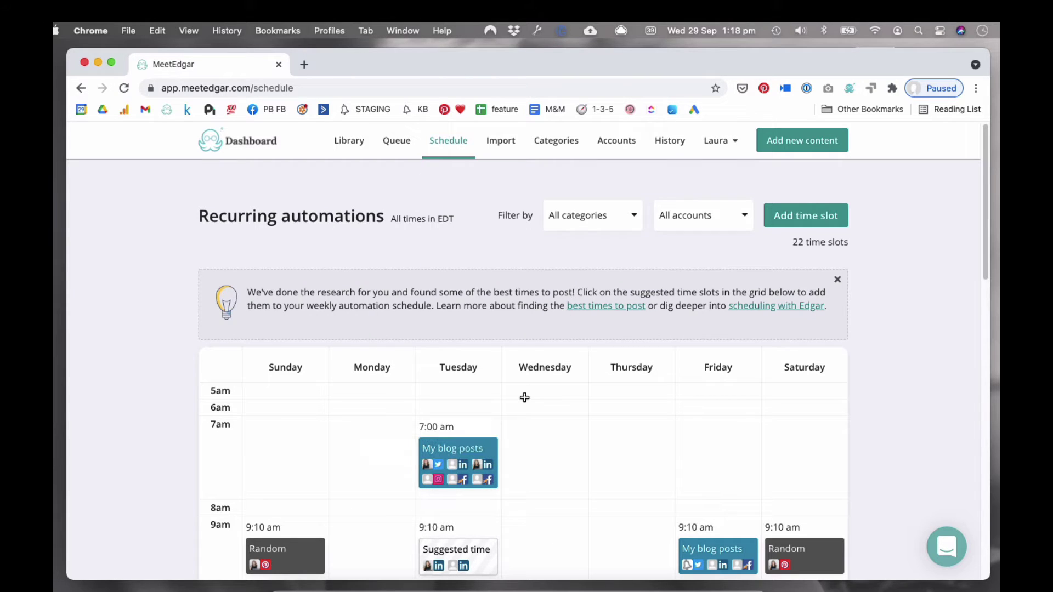
{"action": "scroll", "coordinate": [570, 278], "scroll_direction": "down", "scroll_amount": 3}
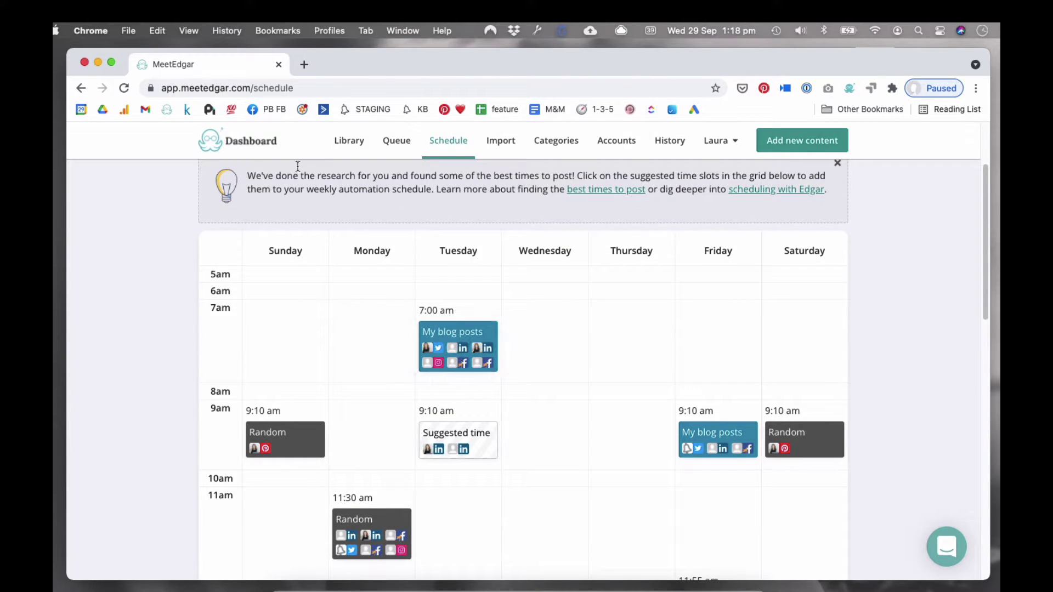
Step: Open the queue and review the upcoming posts on its first page, from the earliest scheduled item to the last
{"action": "left_click", "coordinate": [404, 145]}
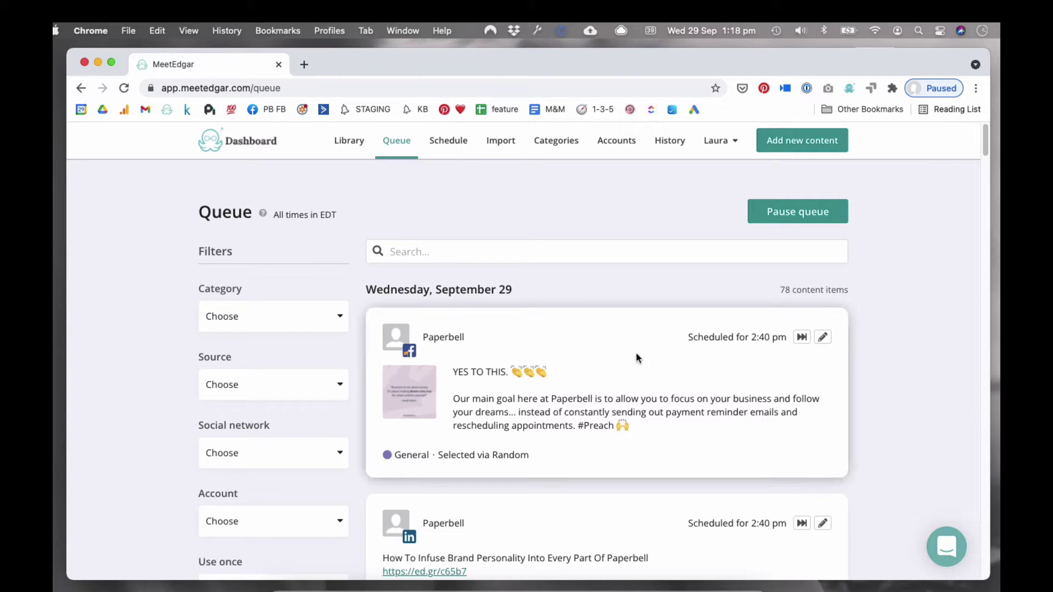
{"action": "scroll", "coordinate": [621, 425], "scroll_direction": "down", "scroll_amount": 4}
{"action": "scroll", "coordinate": [620, 424], "scroll_direction": "down", "scroll_amount": 20}
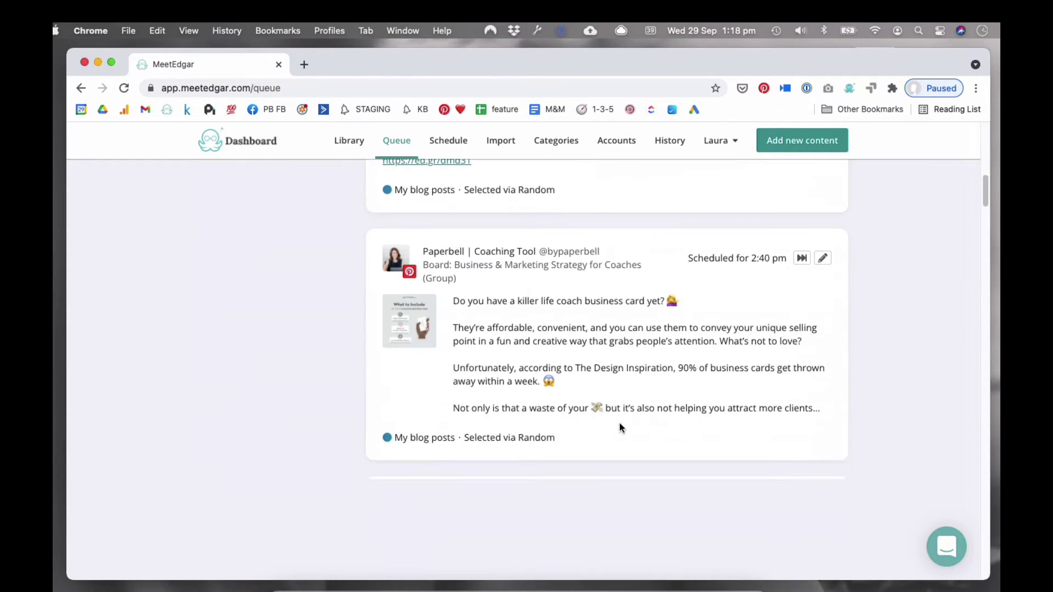
{"action": "scroll", "coordinate": [617, 429], "scroll_direction": "down", "scroll_amount": 10}
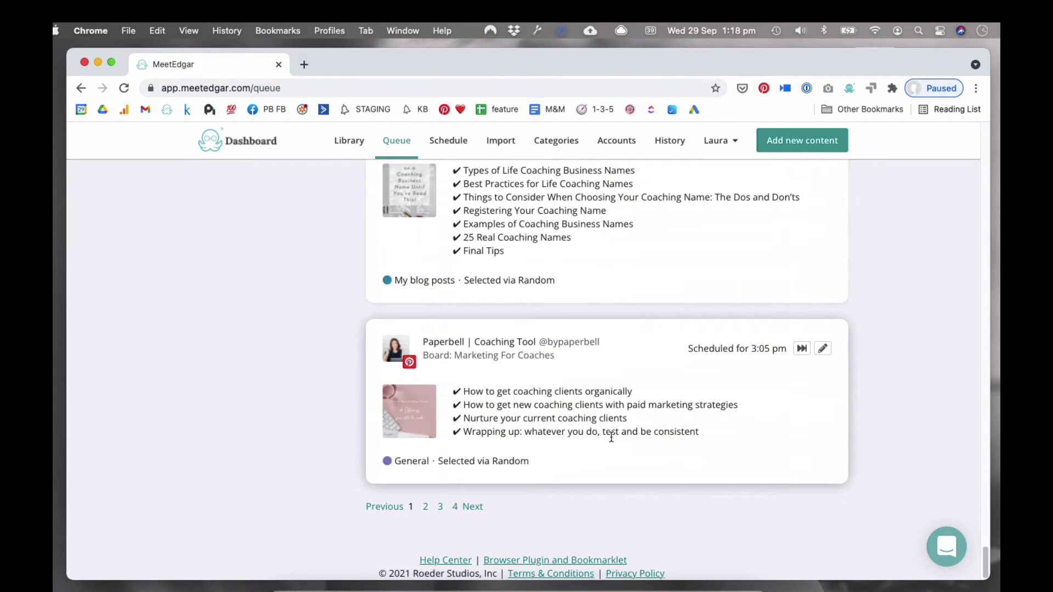
{"action": "scroll", "coordinate": [611, 437], "scroll_direction": "up", "scroll_amount": 20}
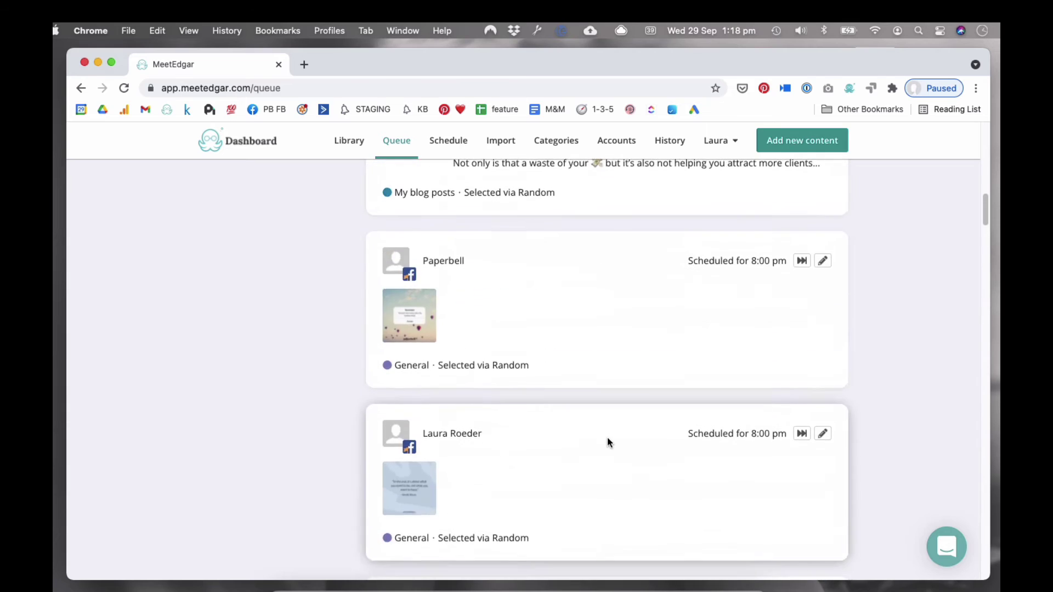
{"action": "scroll", "coordinate": [607, 436], "scroll_direction": "up", "scroll_amount": 10}
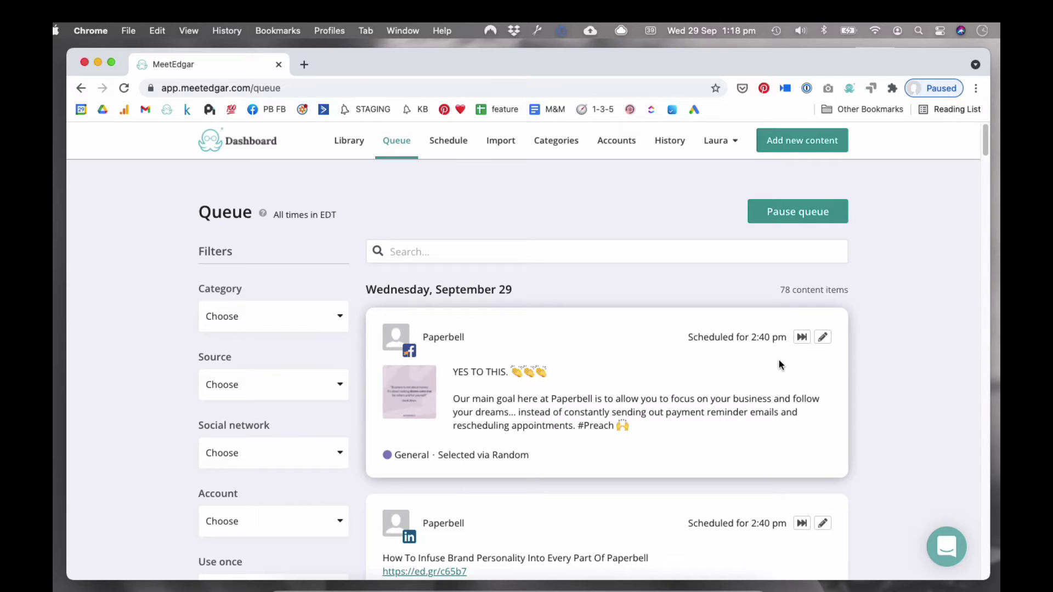
Step: Examine the social account, scheduled time, category and selection method of the queued posts for Wednesday, September 29
{"action": "scroll", "coordinate": [591, 442], "scroll_direction": "down", "scroll_amount": 1}
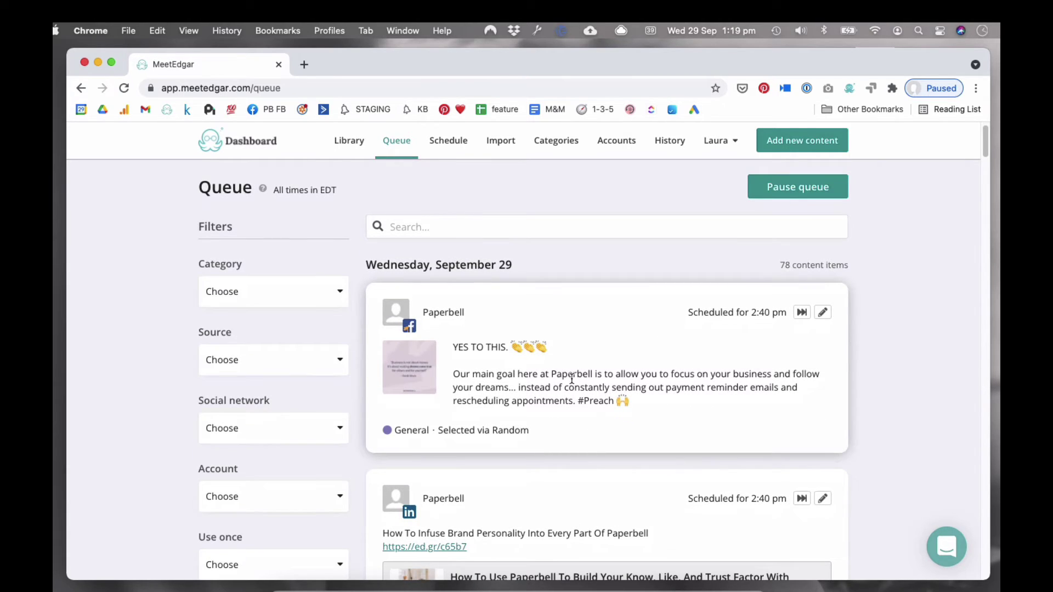
{"action": "scroll", "coordinate": [572, 378], "scroll_direction": "down", "scroll_amount": 4}
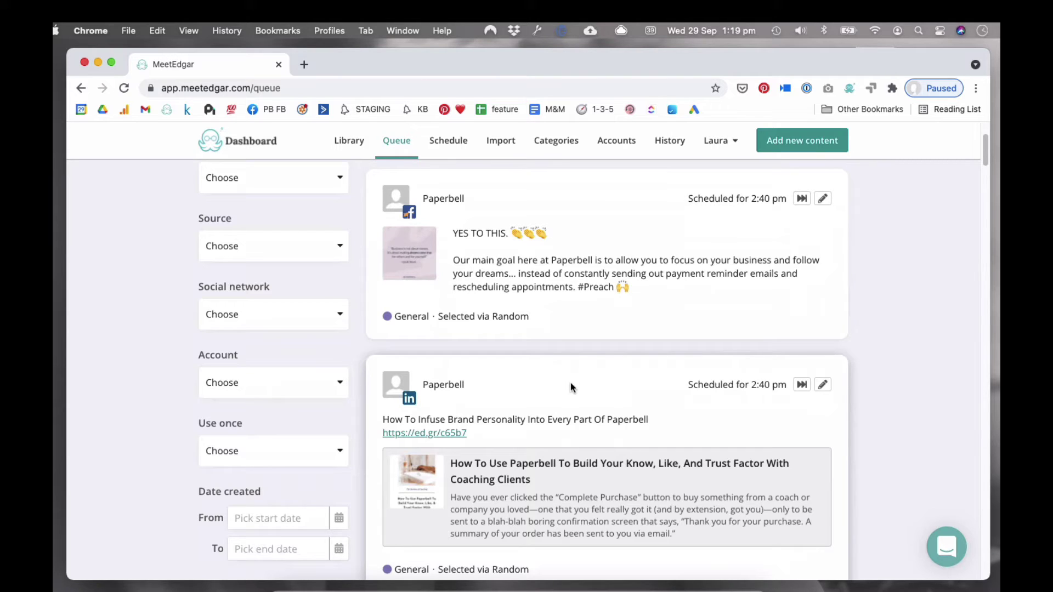
{"action": "scroll", "coordinate": [655, 500], "scroll_direction": "down", "scroll_amount": 20}
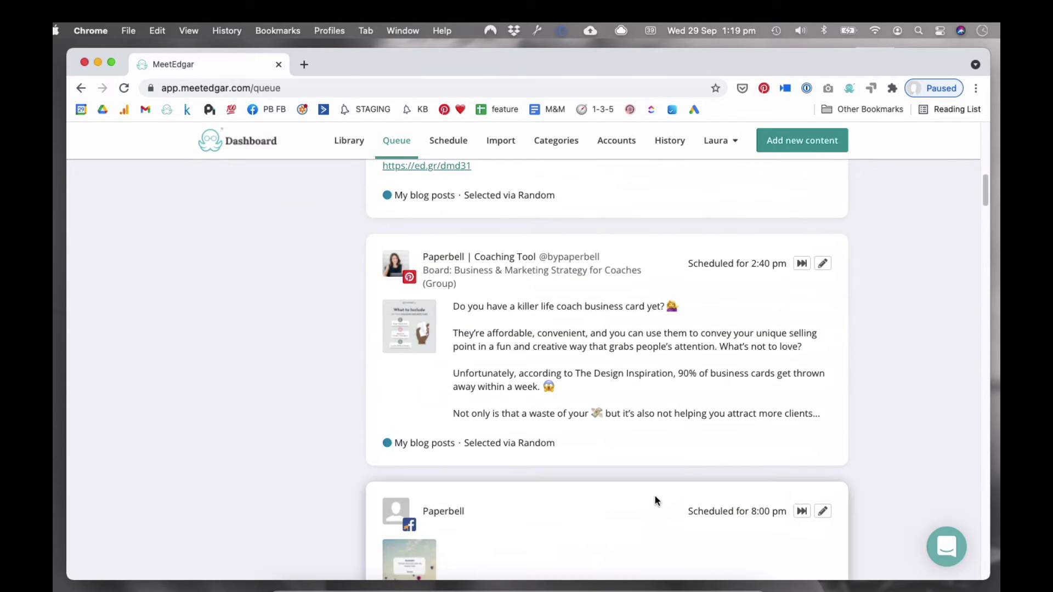
{"action": "scroll", "coordinate": [654, 495], "scroll_direction": "up", "scroll_amount": 20}
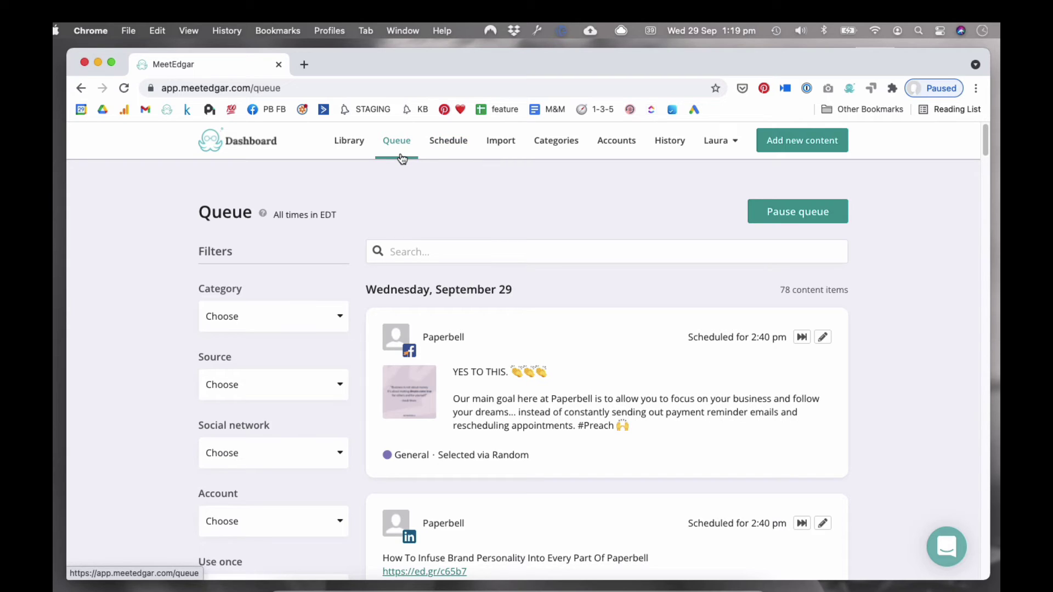
{"action": "scroll", "coordinate": [617, 497], "scroll_direction": "down", "scroll_amount": 5}
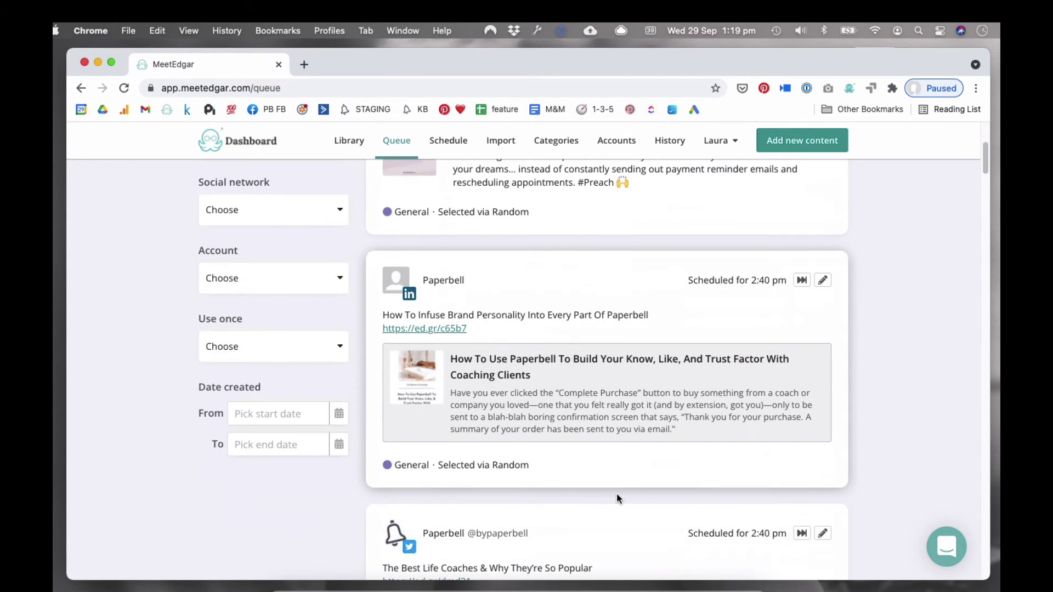
{"action": "scroll", "coordinate": [602, 422], "scroll_direction": "down", "scroll_amount": 1}
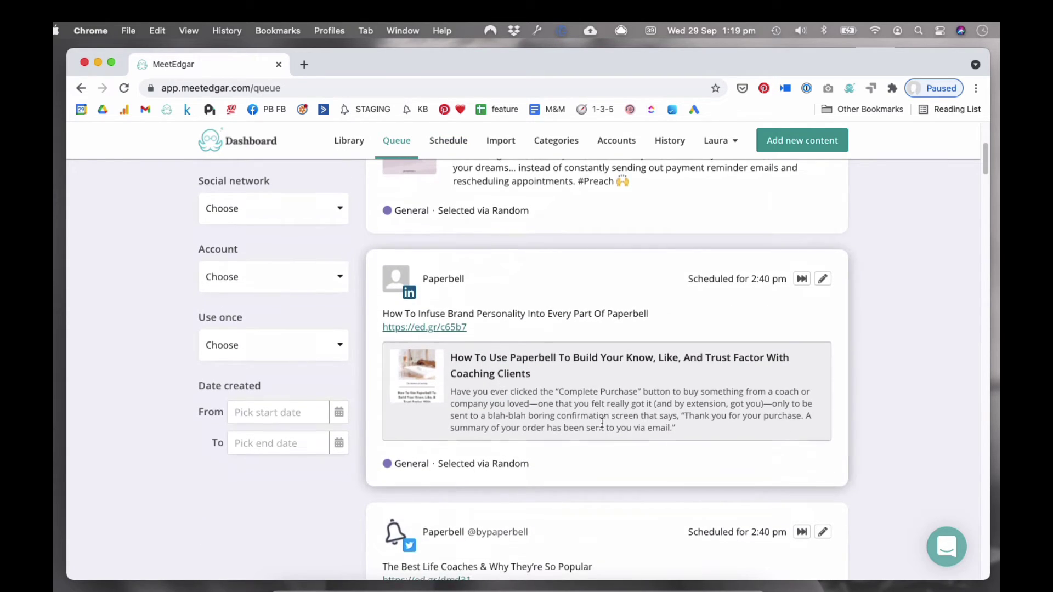
{"action": "scroll", "coordinate": [601, 422], "scroll_direction": "up", "scroll_amount": 5}
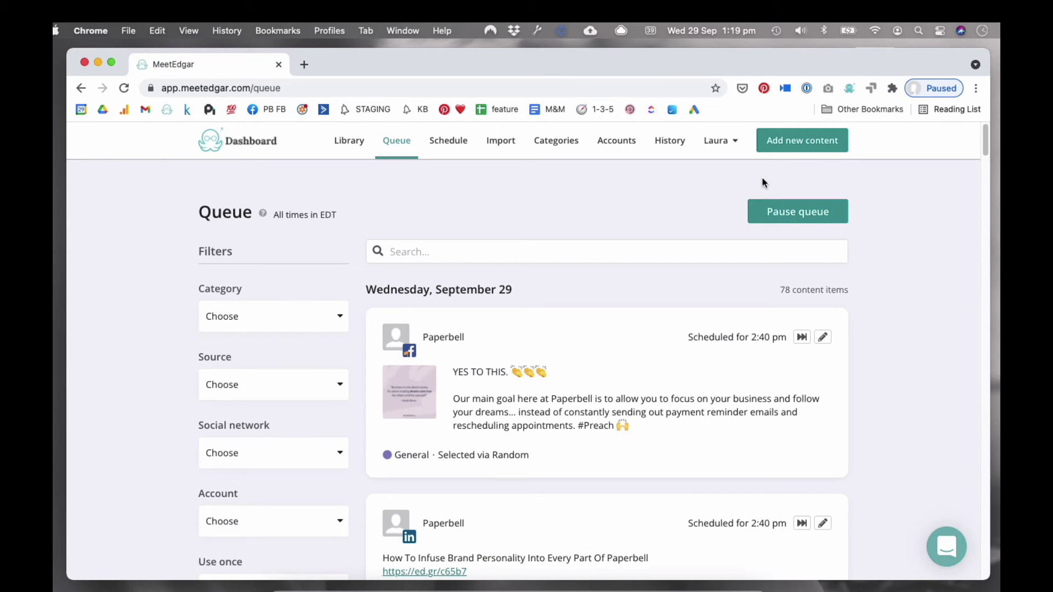
Step: Open the content import page and review the available sources, including blog feeds, browser extensions, spreadsheets, Zapier, WordPress, YouTube and podcasts
{"action": "left_click", "coordinate": [499, 141]}
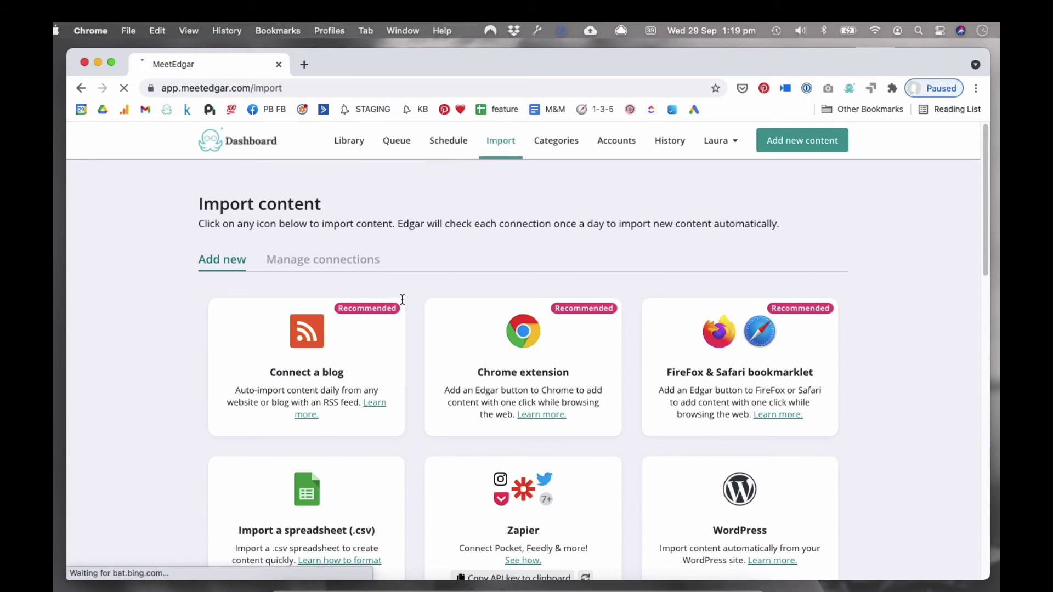
{"action": "scroll", "coordinate": [679, 395], "scroll_direction": "down", "scroll_amount": 3}
{"action": "scroll", "coordinate": [680, 396], "scroll_direction": "down", "scroll_amount": 3}
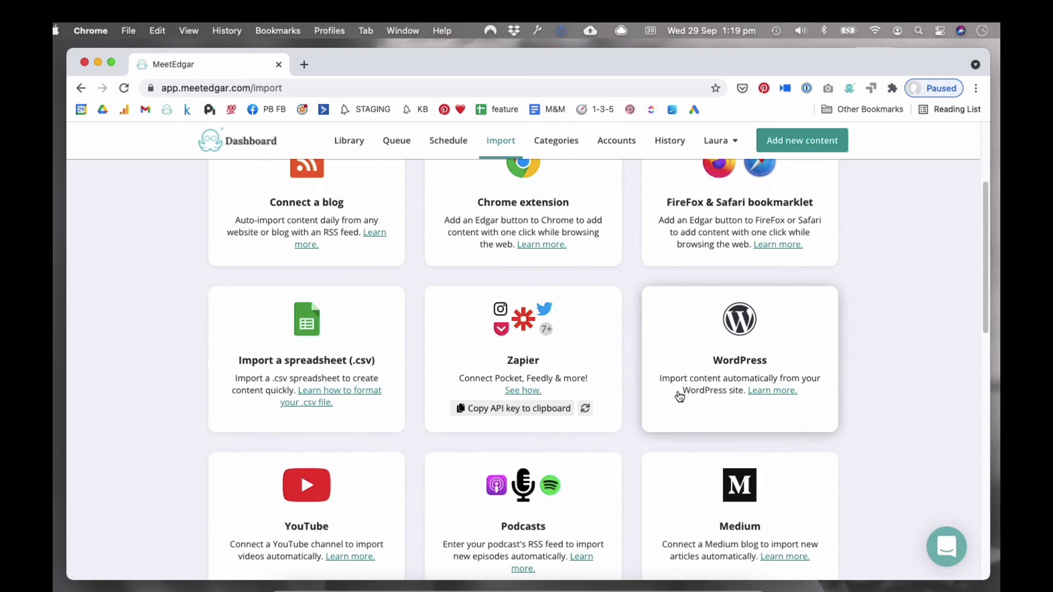
{"action": "scroll", "coordinate": [379, 300], "scroll_direction": "up", "scroll_amount": 3}
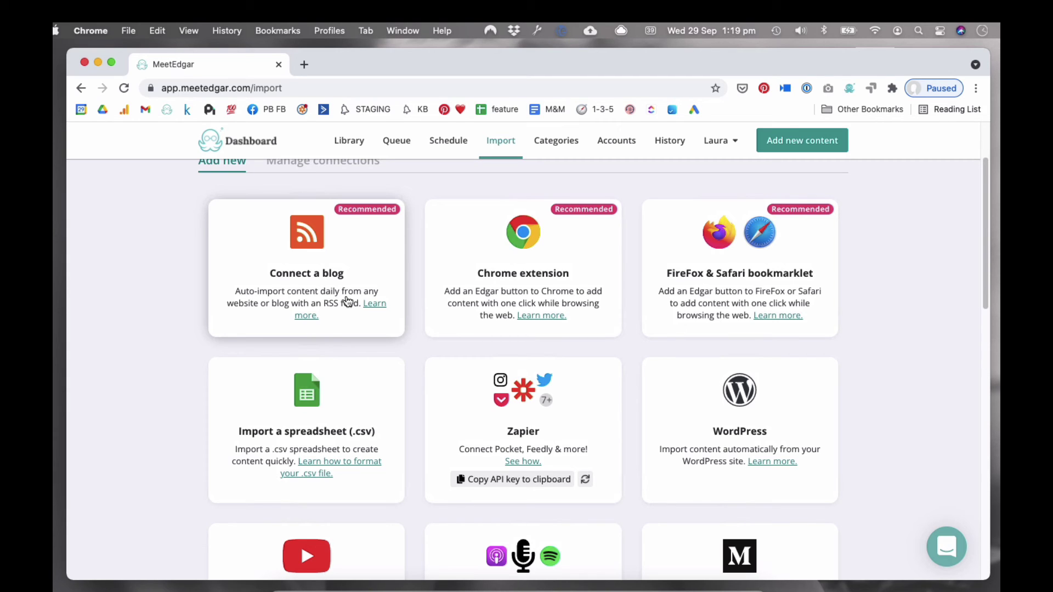
{"action": "scroll", "coordinate": [348, 301], "scroll_direction": "up", "scroll_amount": 3}
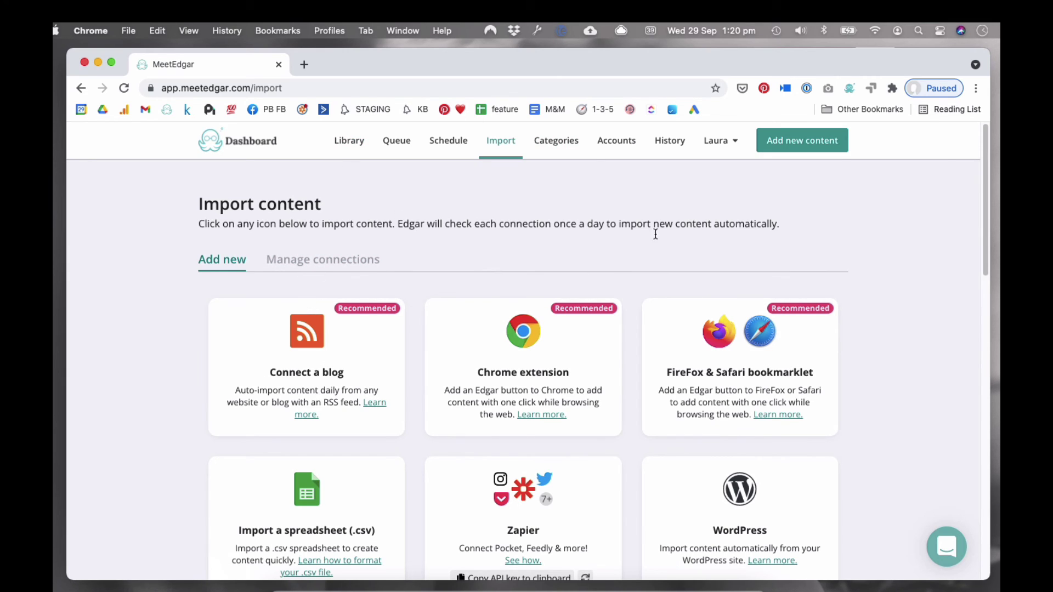
{"action": "scroll", "coordinate": [571, 471], "scroll_direction": "down", "scroll_amount": 7}
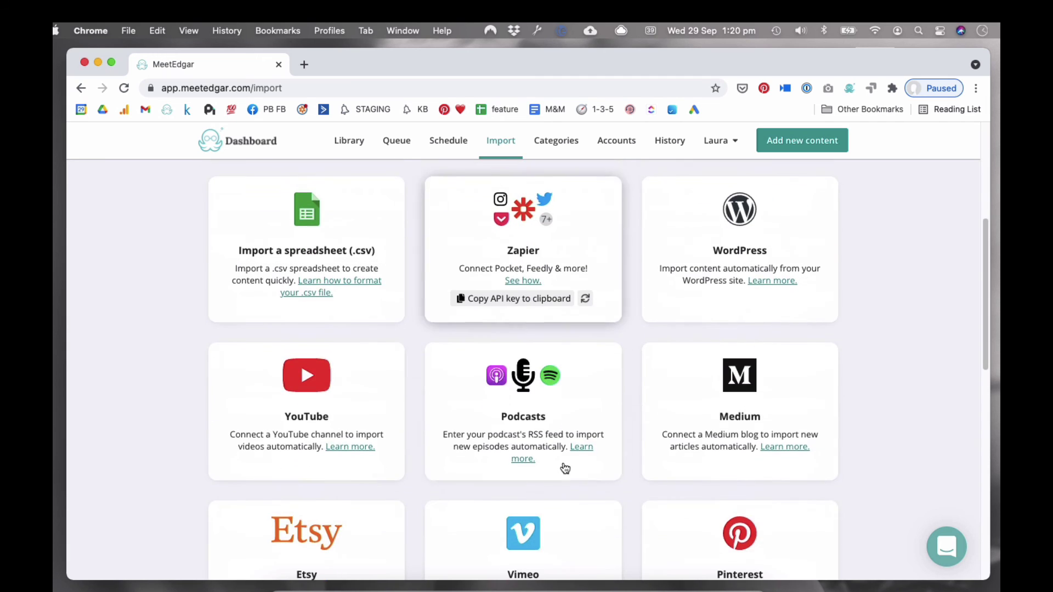
{"action": "scroll", "coordinate": [565, 467], "scroll_direction": "up", "scroll_amount": 7}
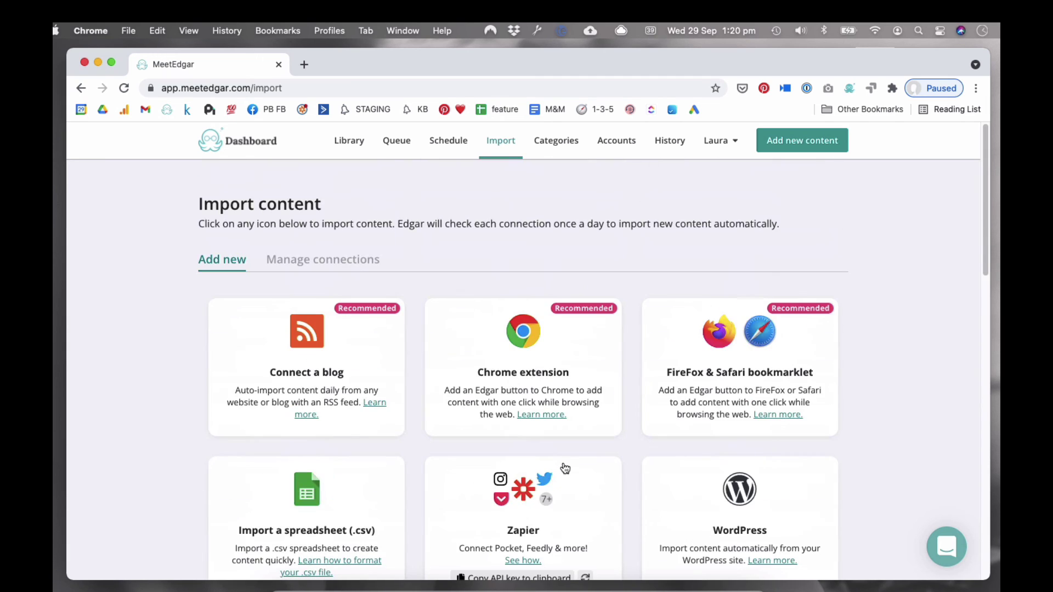